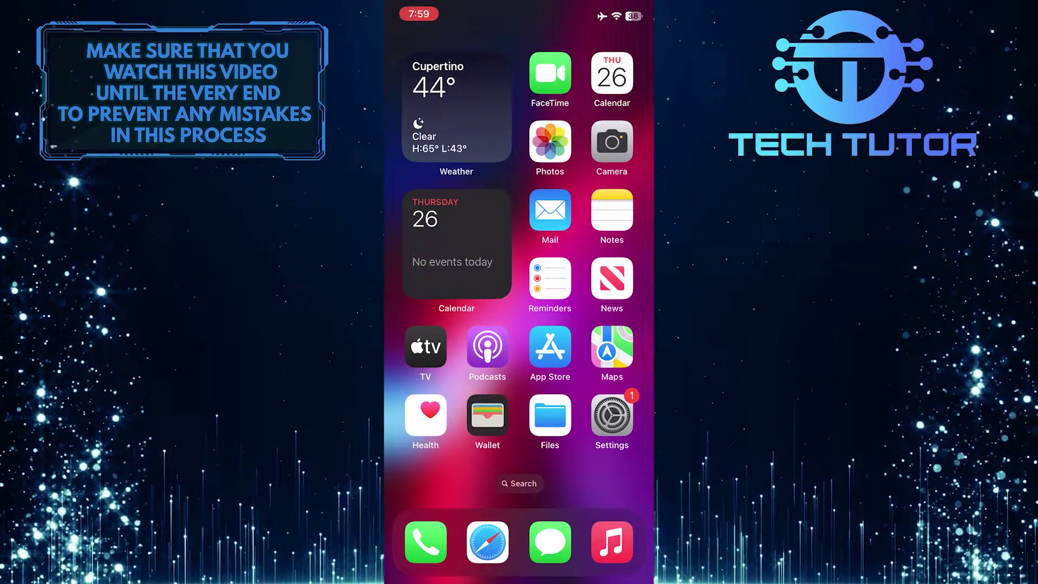
# Step: Launch the App Store and open the Hive (Smart Home) app page from the 'hive' search results
pyautogui.click(550, 347)
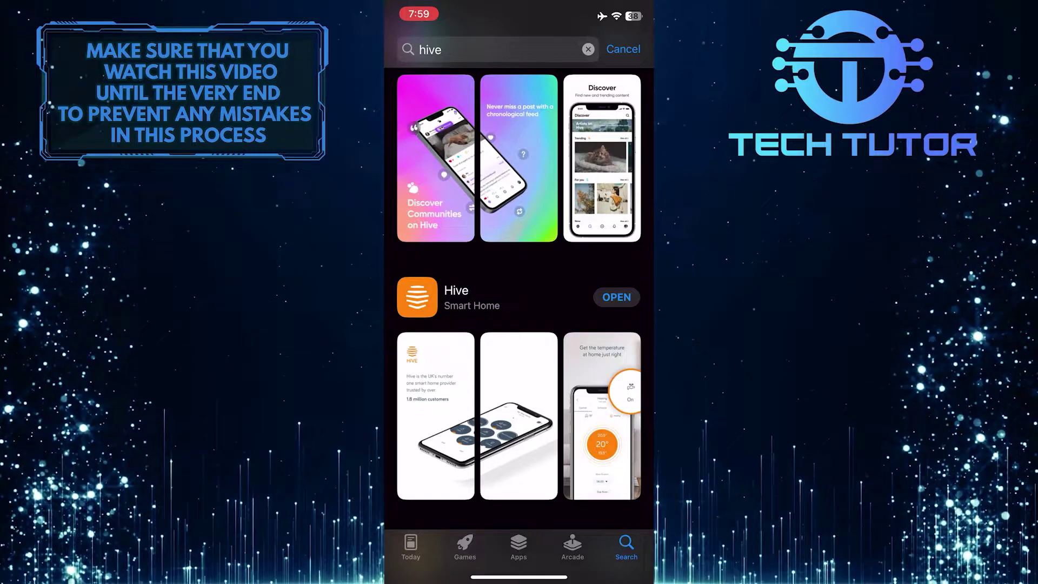
pyautogui.click(470, 297)
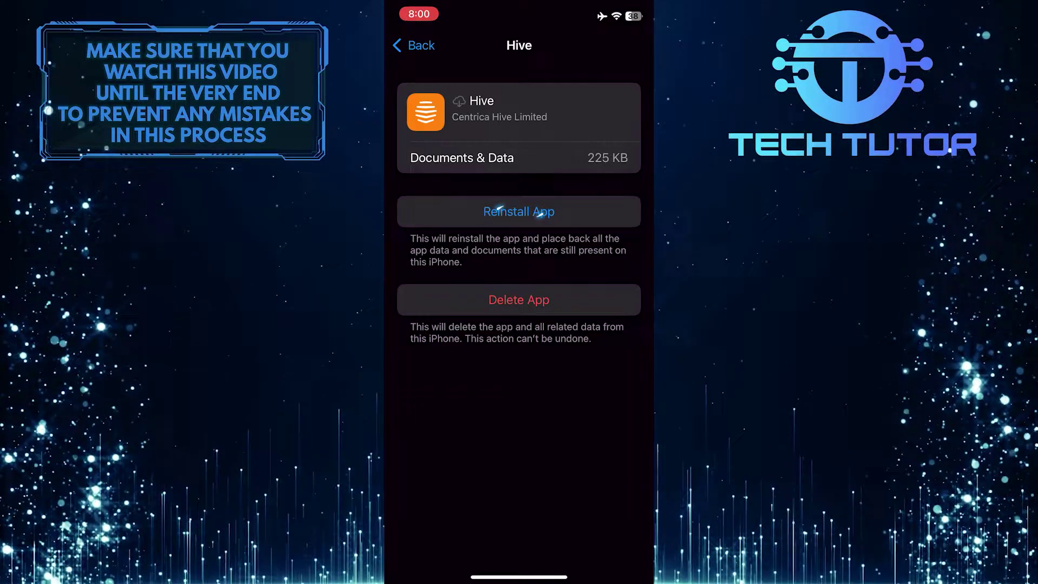
# Step: Reinstall the offloaded Hive app from its iOS Settings storage page
pyautogui.click(518, 211)
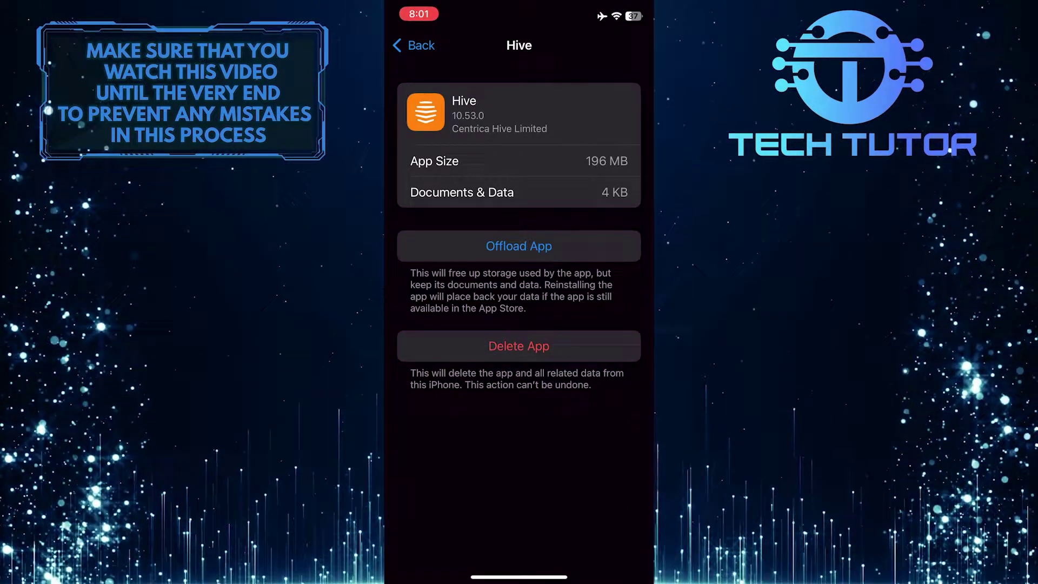
# Step: Delete the Hive app and all its data, confirming in the Delete App sheet
pyautogui.click(518, 345)
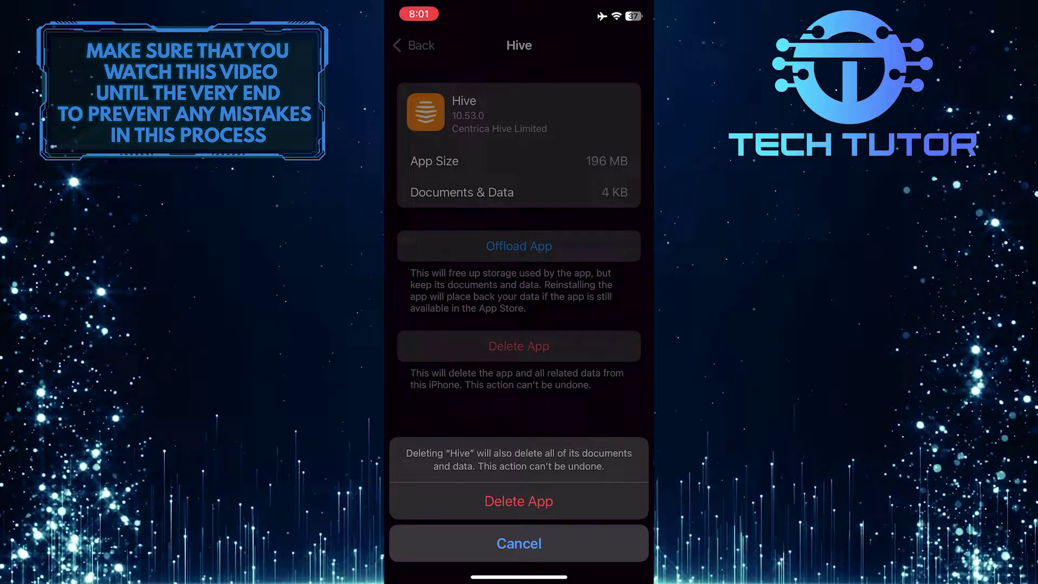
pyautogui.click(518, 501)
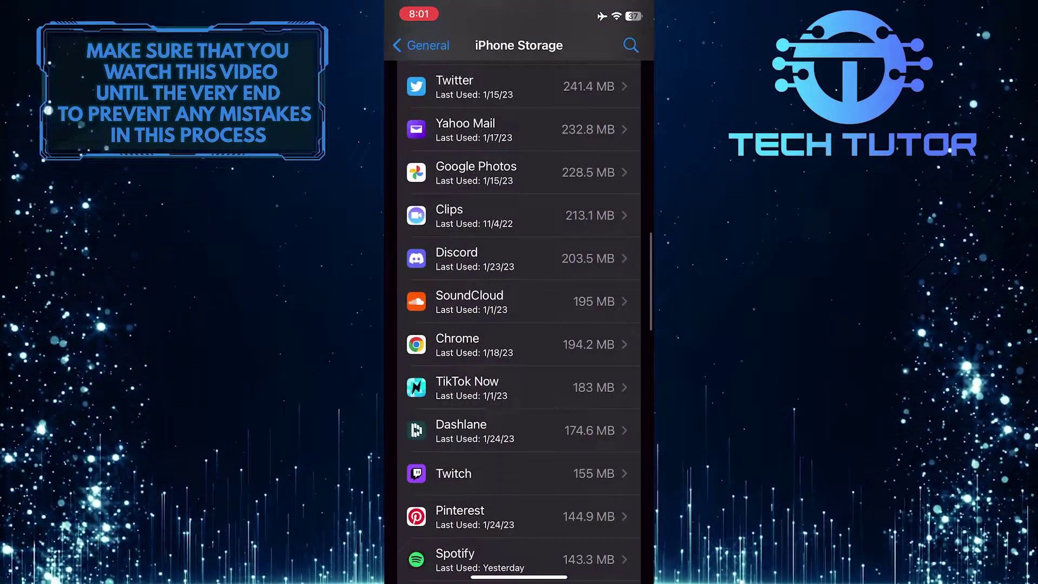
# Step: Return home, launch the App Store, and open Hive's page from the 'hive' search results
pyautogui.press('super')
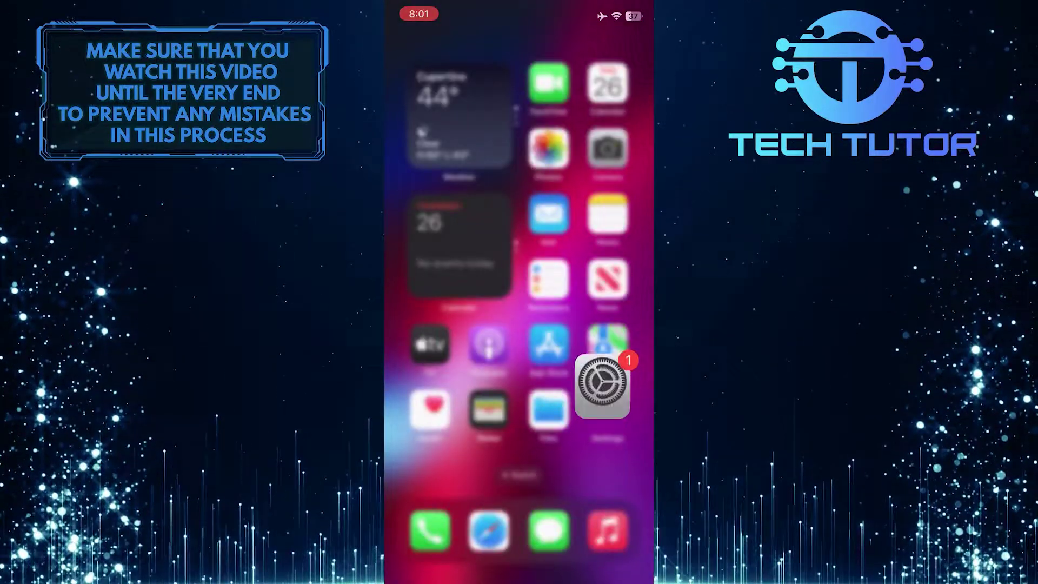
pyautogui.click(548, 344)
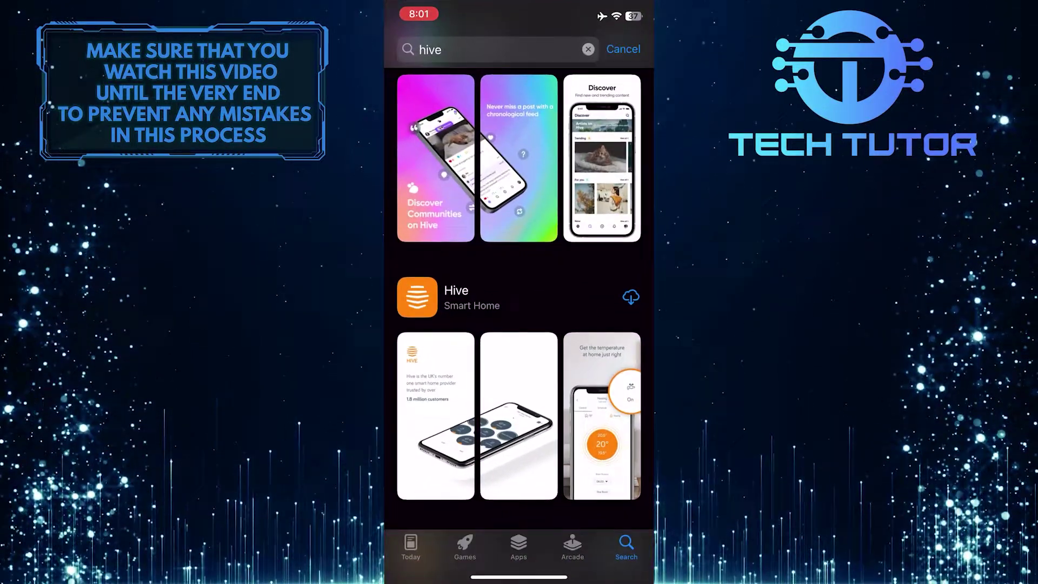
pyautogui.click(456, 298)
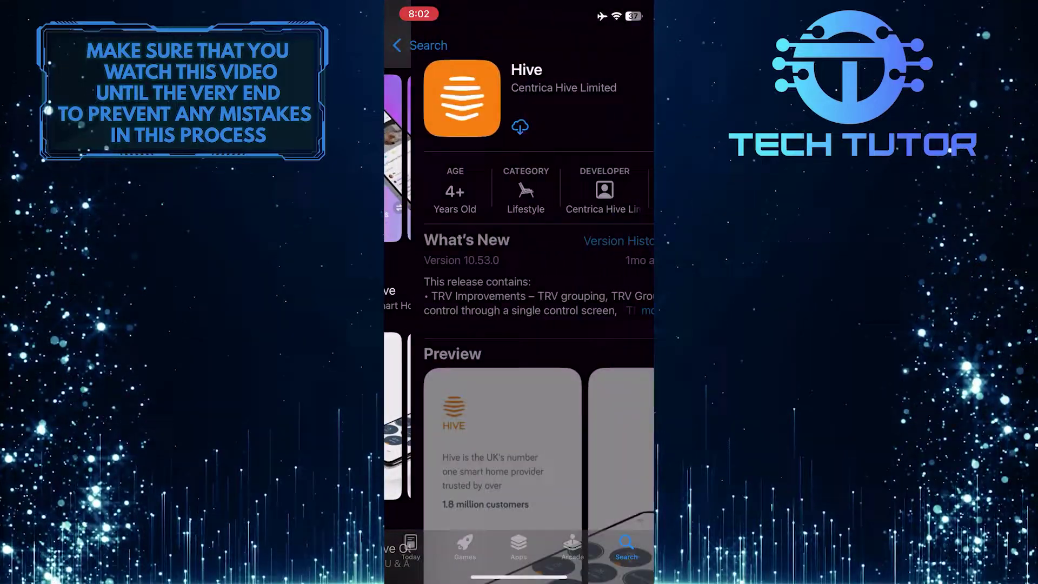